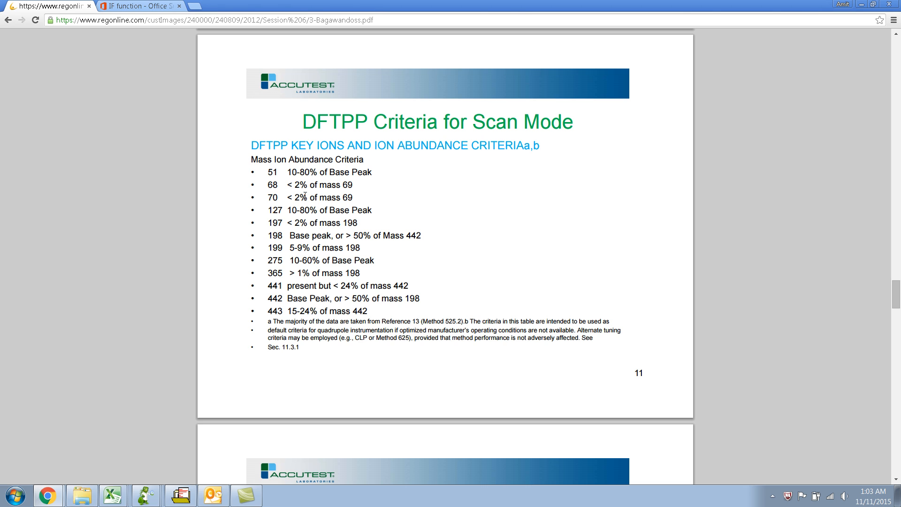
Switch to Chromeleon and examine the pass/fail formulas for masses 68, 197, 199, 365 and 442 in the Results column
key(alt+Tab)
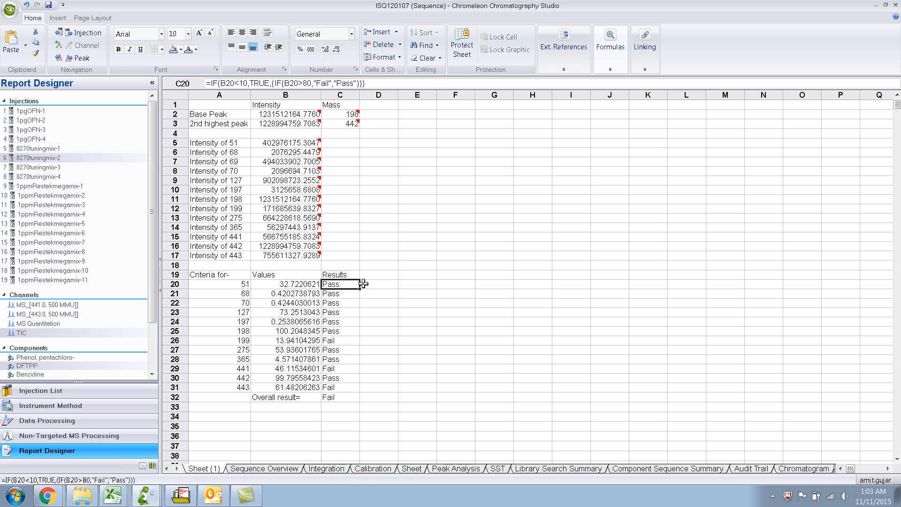
click(337, 294)
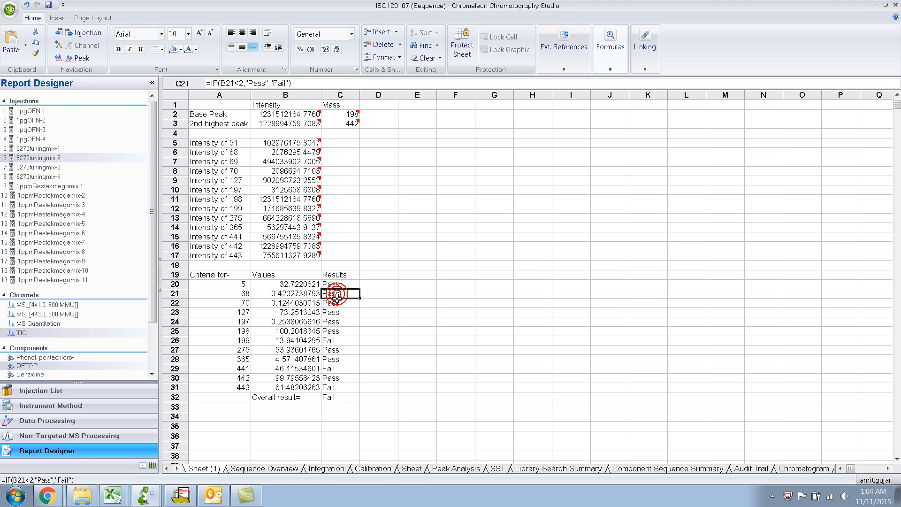
click(337, 322)
click(336, 341)
click(336, 360)
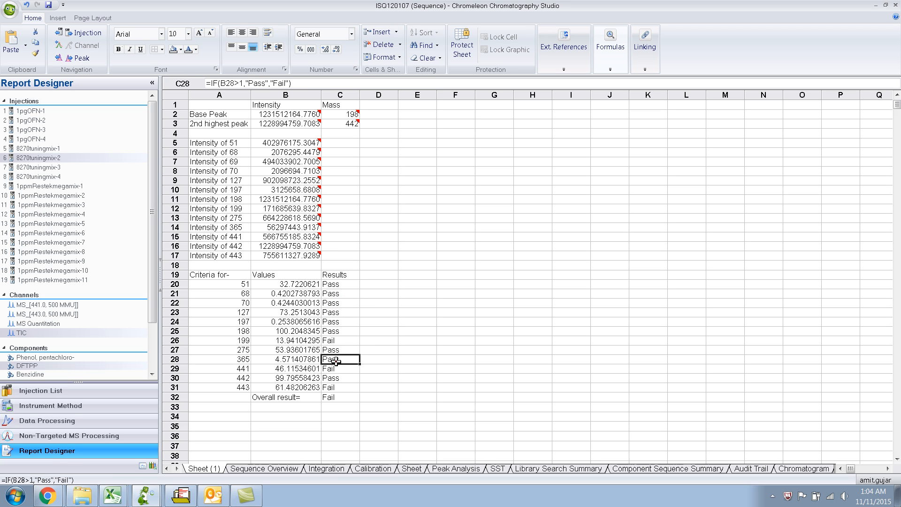
click(335, 378)
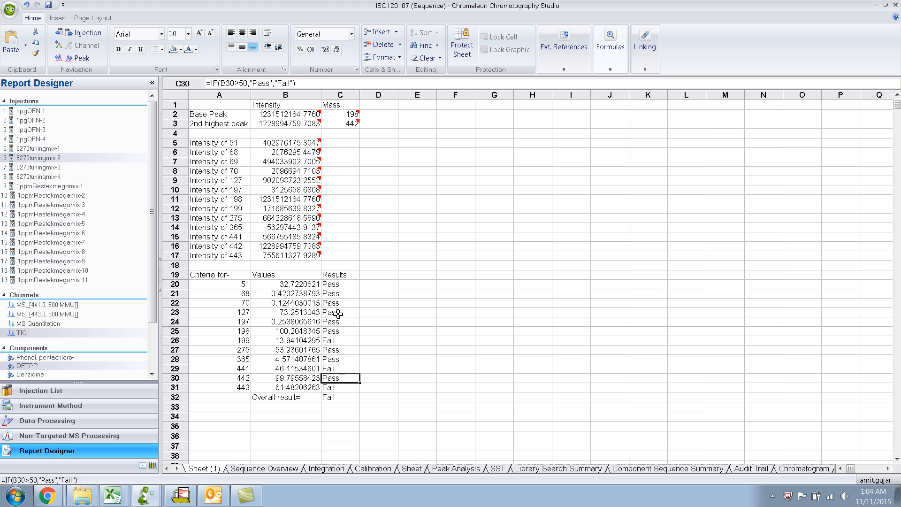
Replace TRUE with "Fail" in the C20 formula so it reads =IF(B20<10,"Fail",(IF(B20>80,"Fail","Pass")))
click(336, 285)
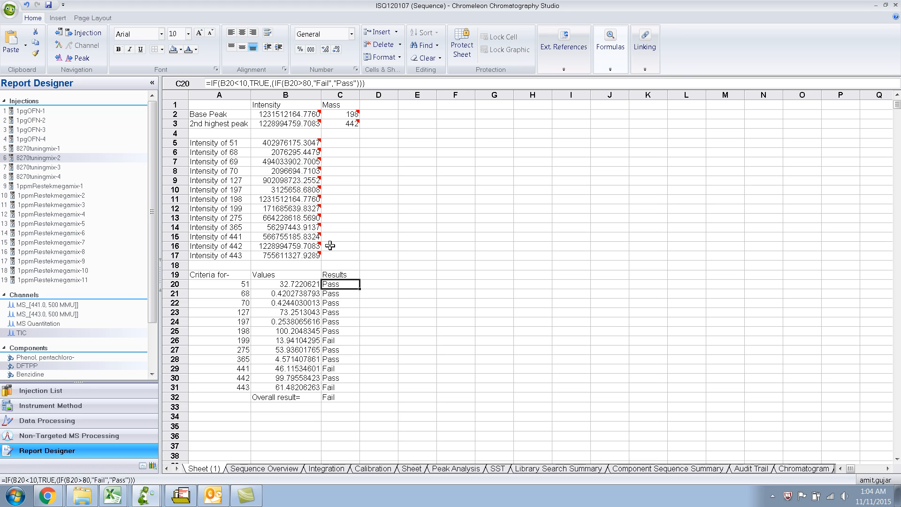
click(252, 86)
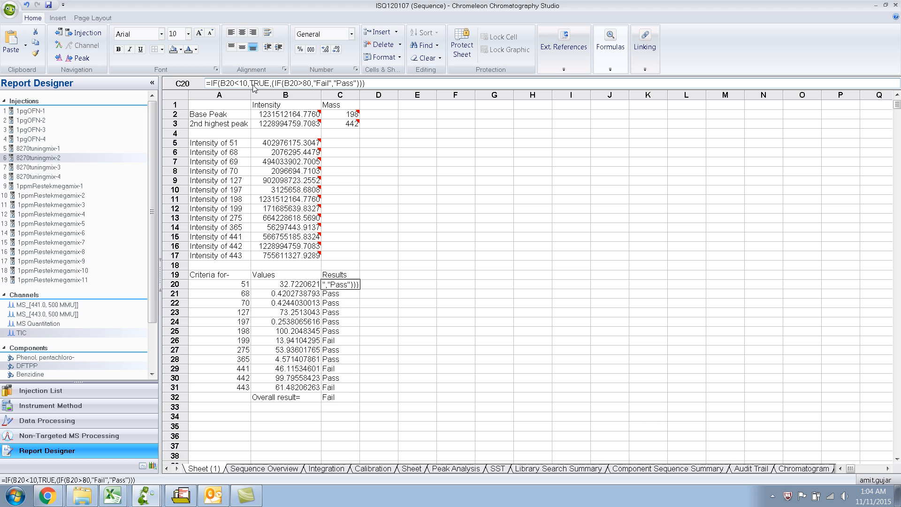
drag(251, 85, 269, 87)
text("F)
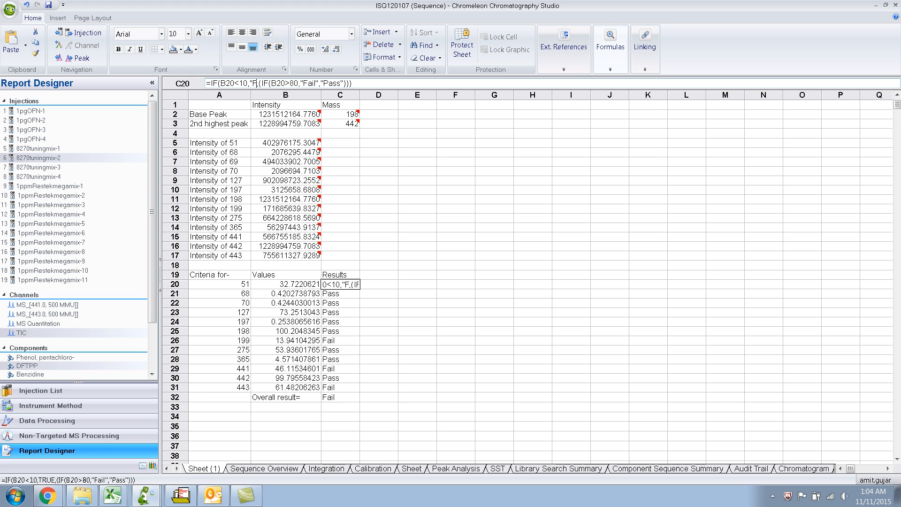
text(ail",")
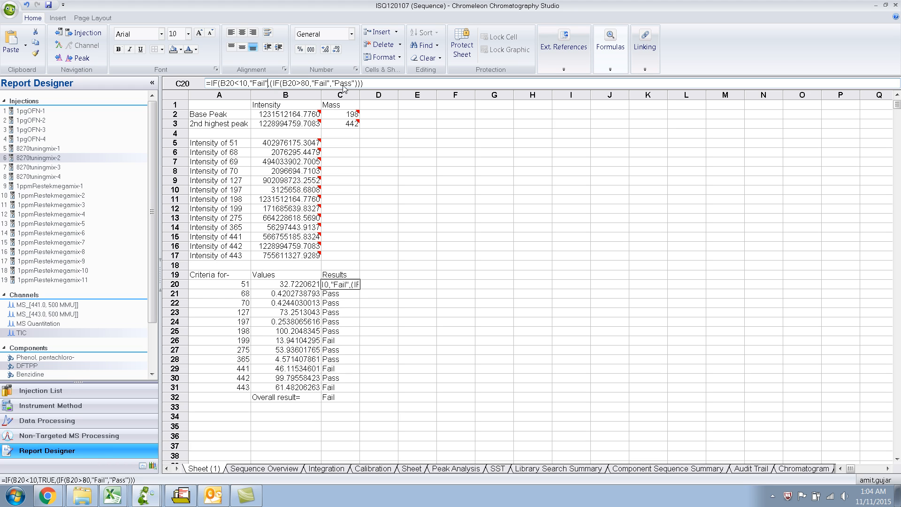
key(Return)
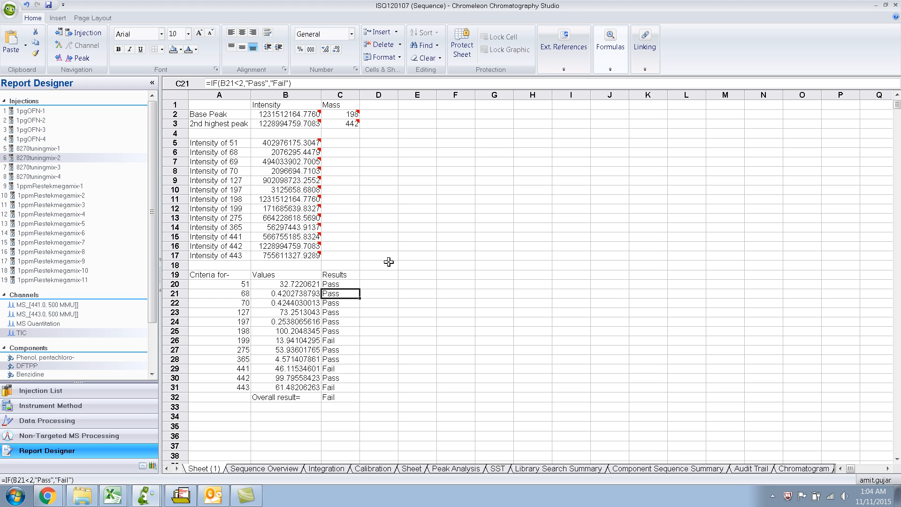
Review the formulas in C20, C31 and the overall result cell C32
click(354, 284)
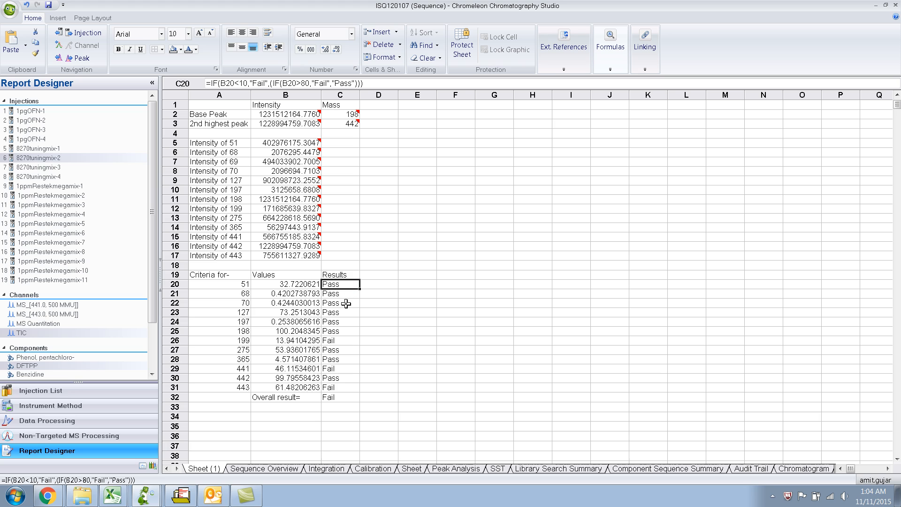
click(340, 388)
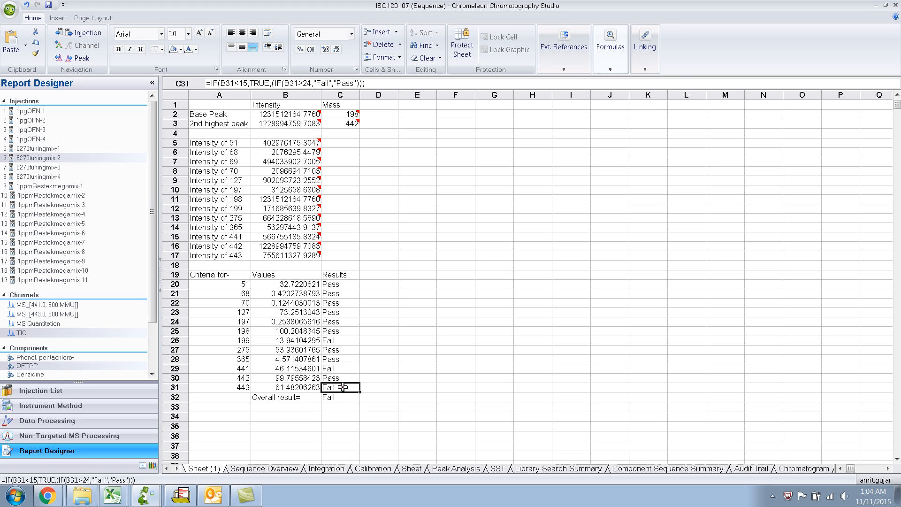
click(334, 397)
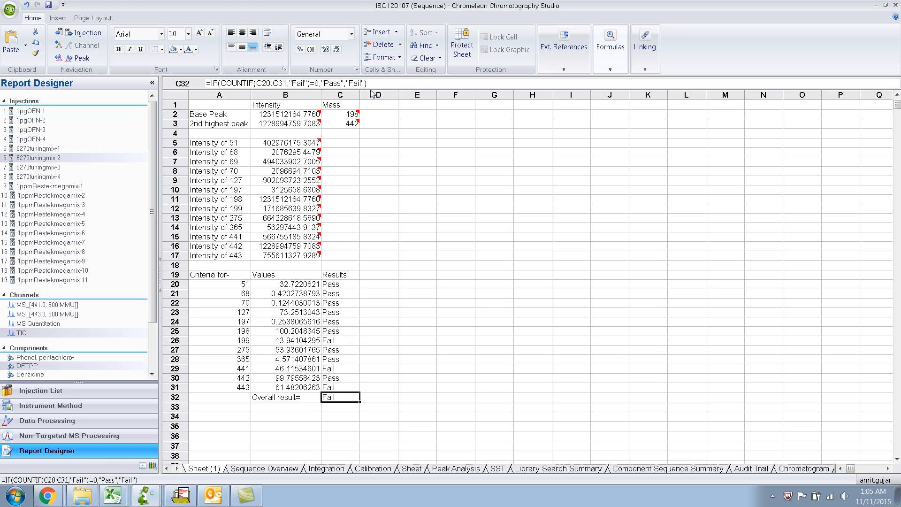
Examine the tuning mix chromatogram and mass spectrum in Data Processing, and return to the report sheet
click(315, 415)
click(333, 416)
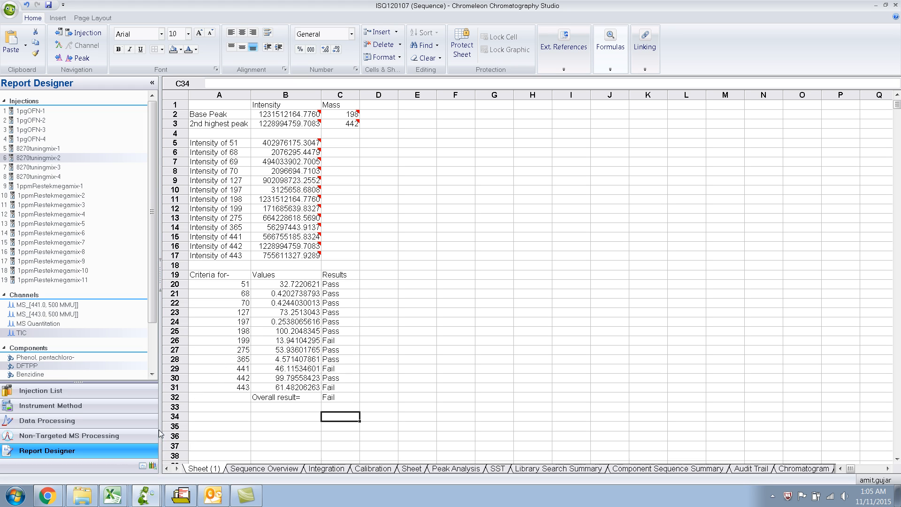
click(47, 421)
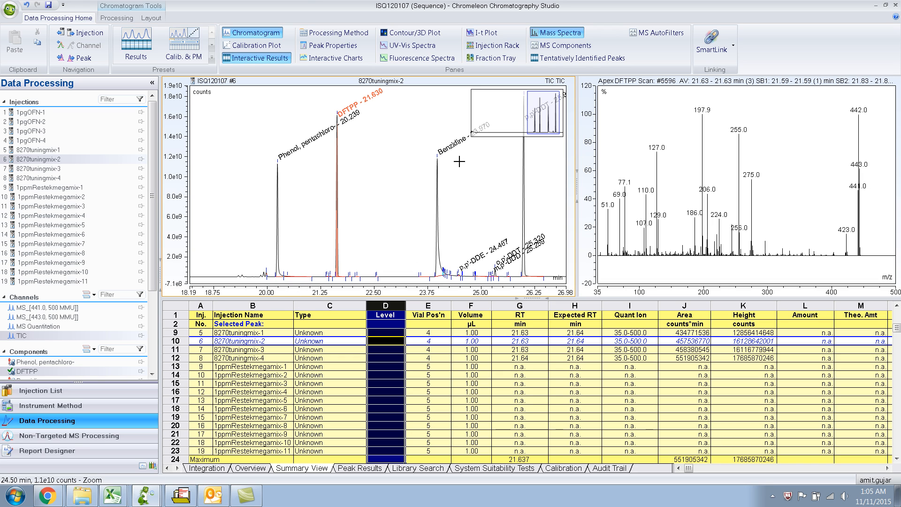
click(105, 452)
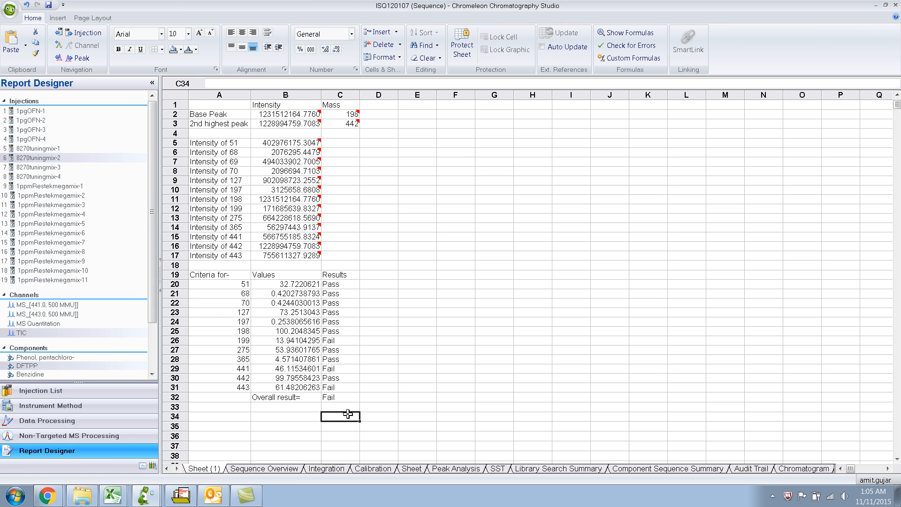
Enter the label "Asymmetry of PCP=" in cell B34
click(306, 415)
text(A)
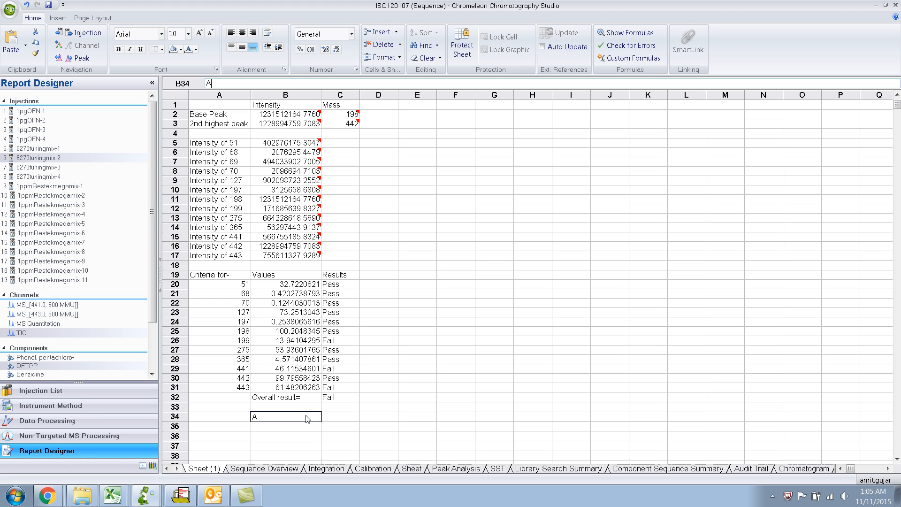
text(symmetry of PCP=)
key(Tab)
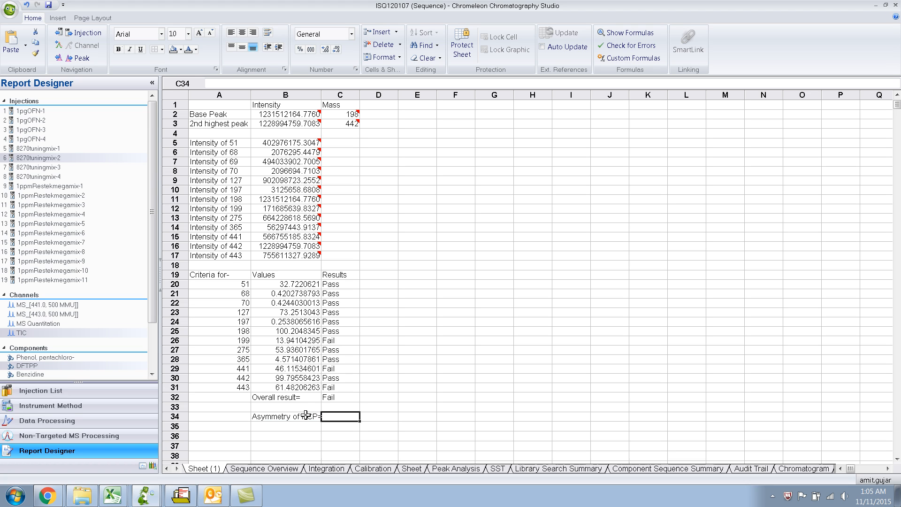
Insert a report variable in C34 and choose the Peak Results variable Asymmetry, evaluated with EP Formula (same as USP)
click(58, 18)
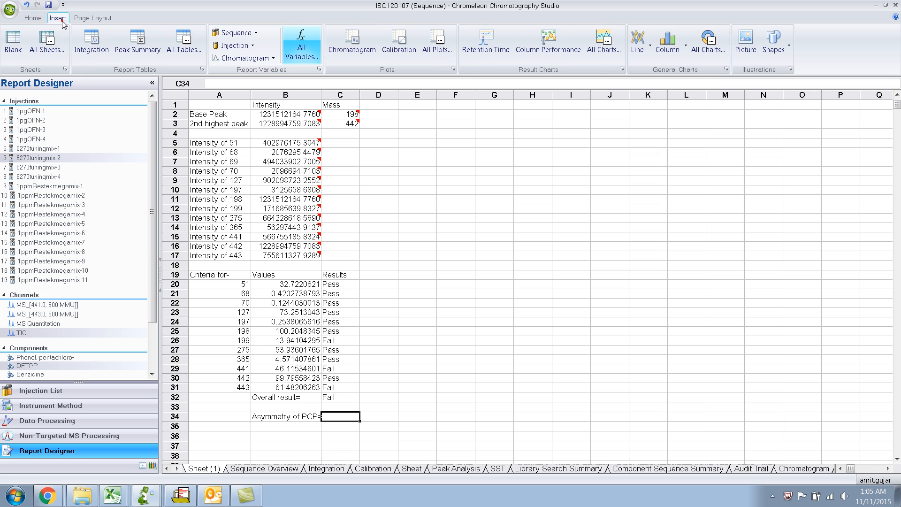
click(302, 51)
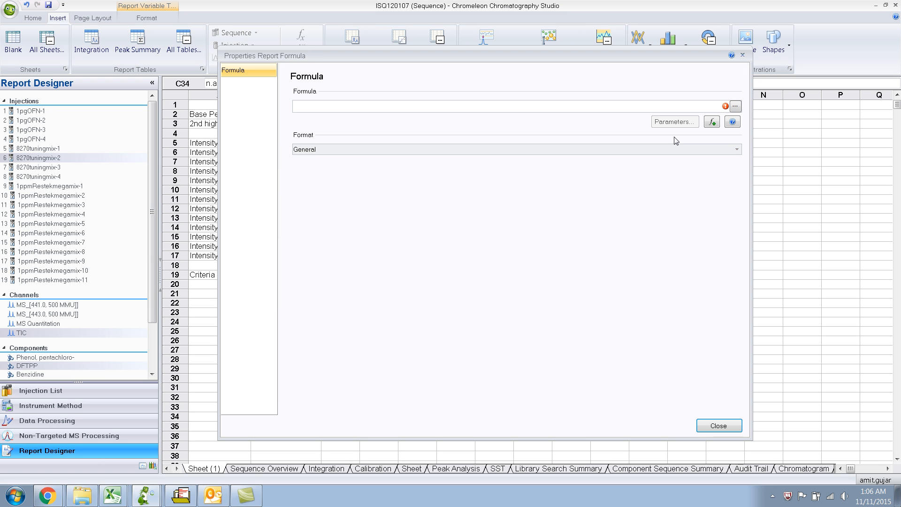
click(735, 106)
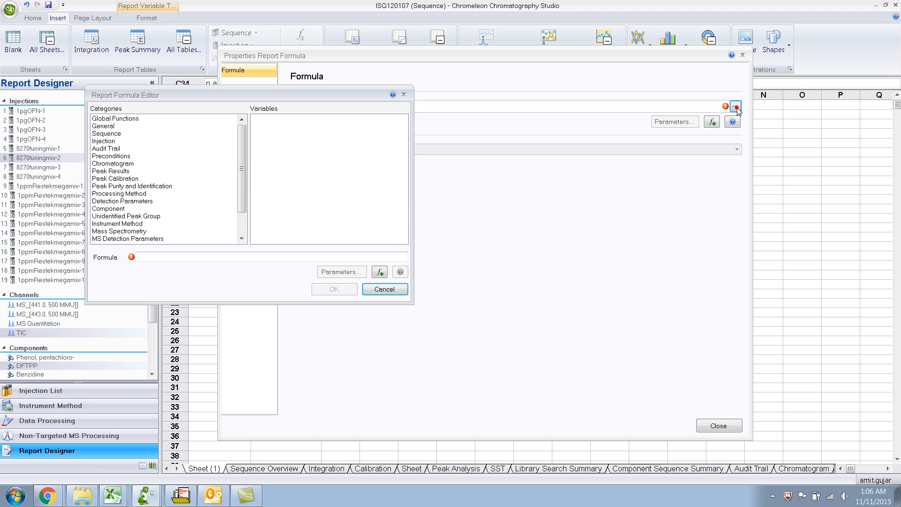
click(121, 172)
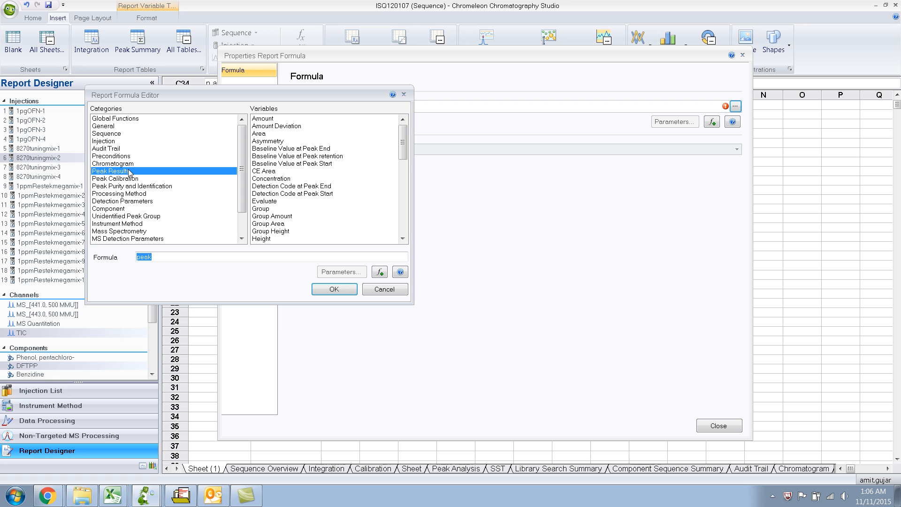
mouse_move(404, 143)
mouse_down()
mouse_move(404, 203)
mouse_move(404, 137)
mouse_up()
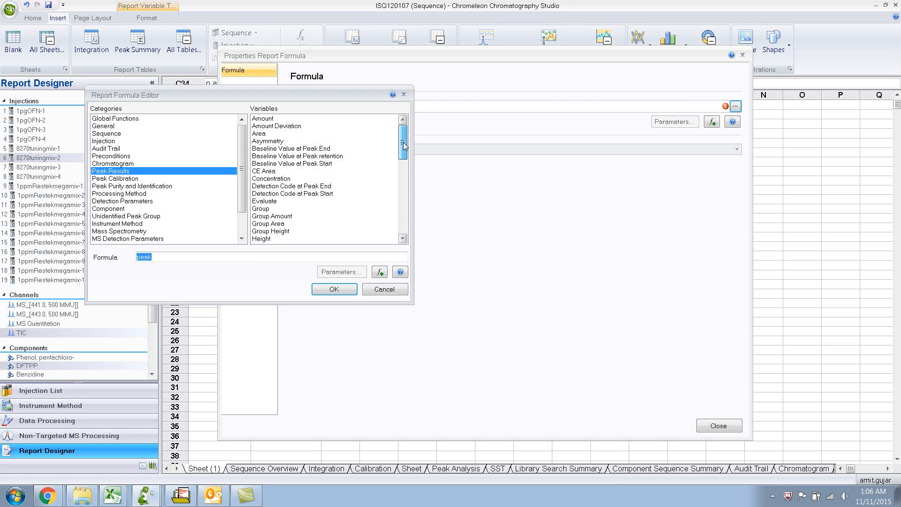
click(280, 142)
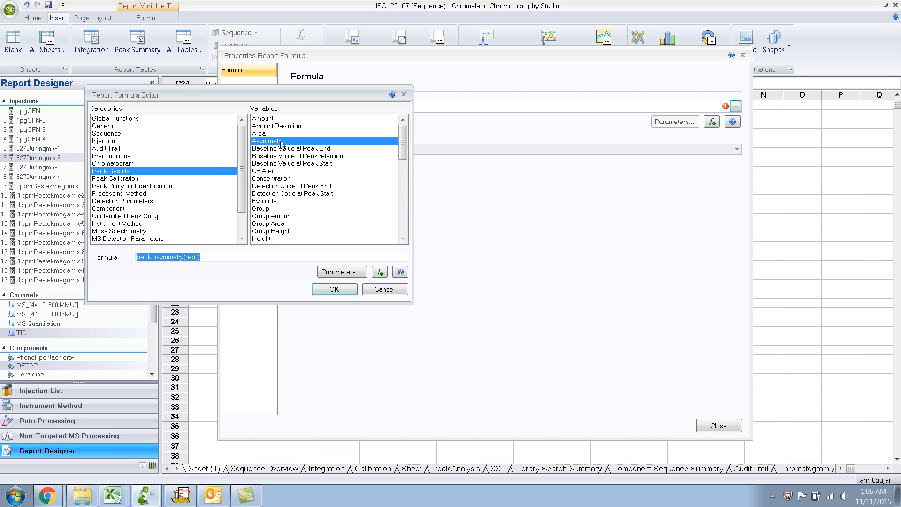
click(348, 278)
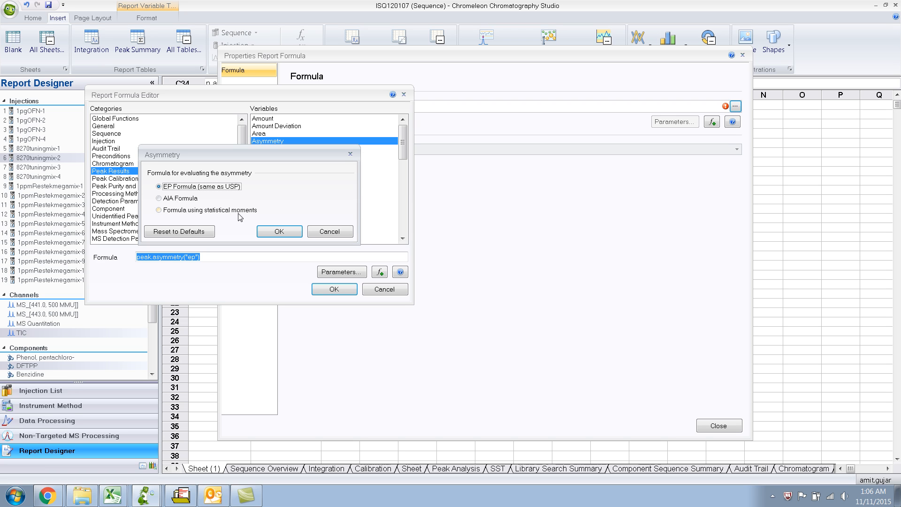
click(270, 232)
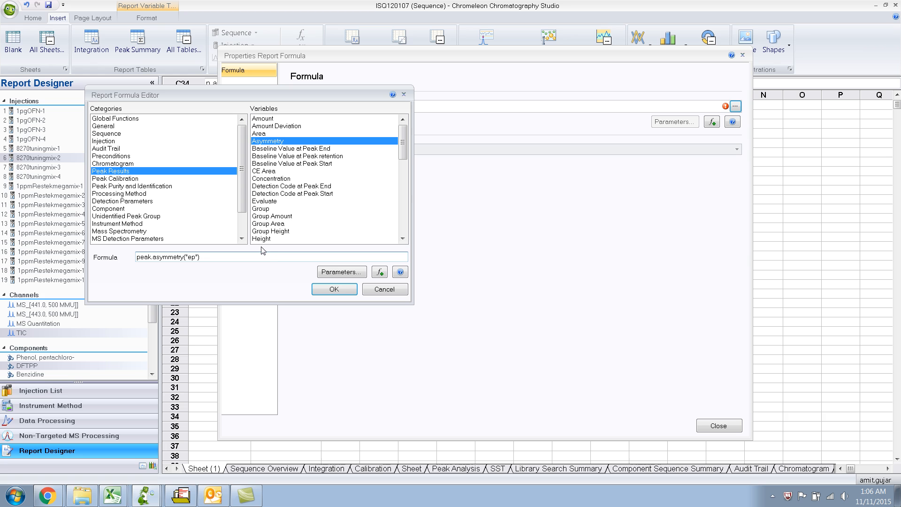
Read the help topic on how the Asymmetry variable is calculated by each formula option, and close it
click(399, 273)
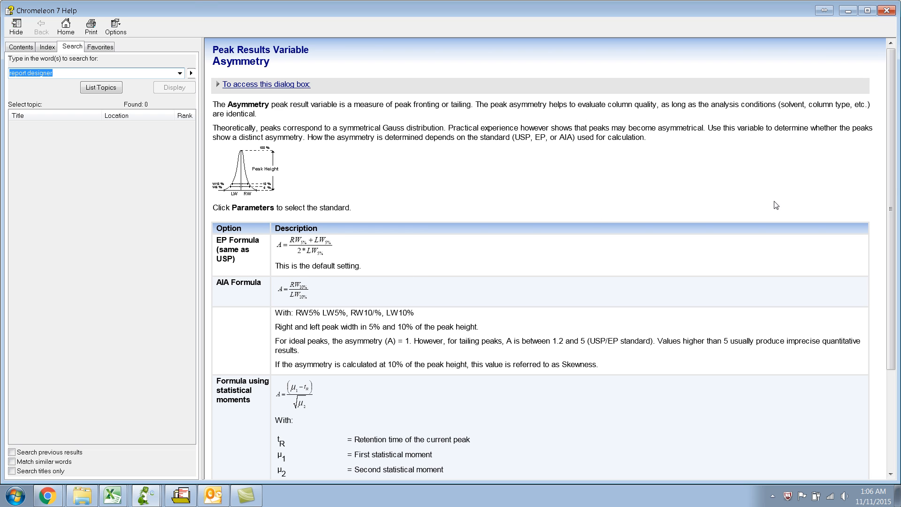
drag(896, 186, 887, 219)
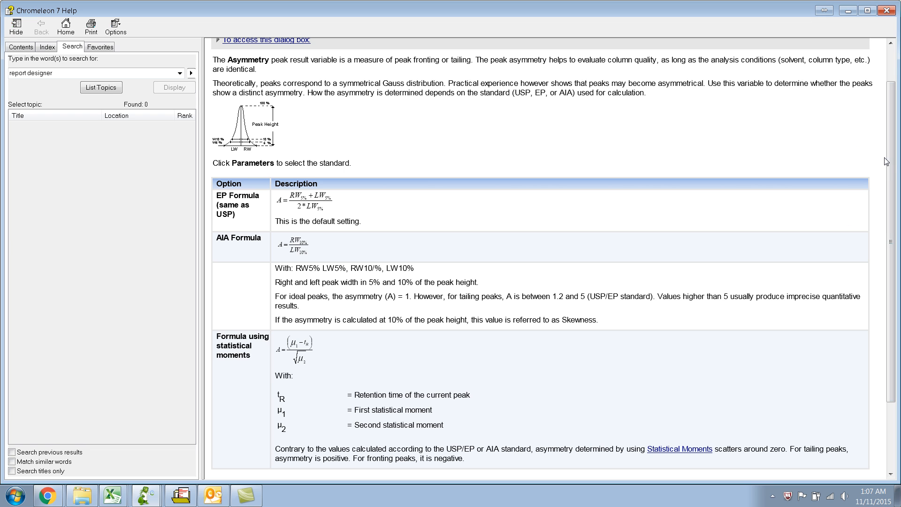
drag(891, 159, 890, 130)
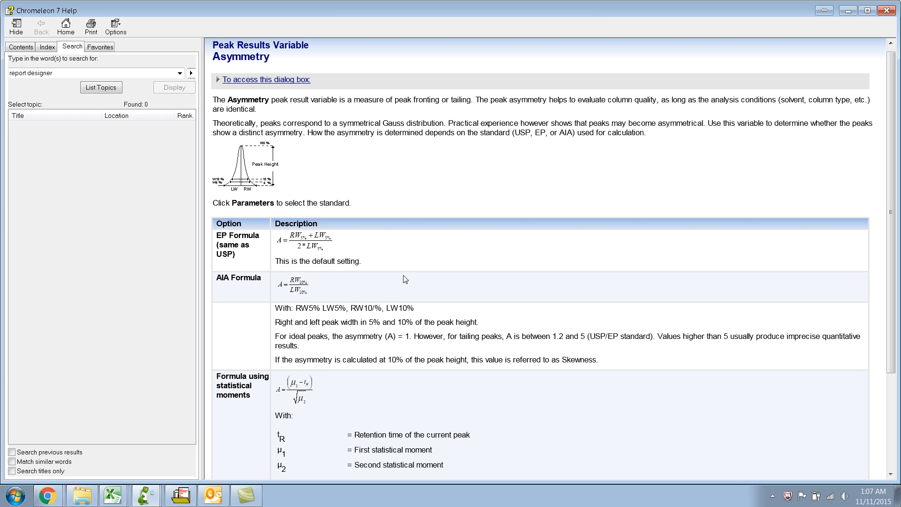
click(886, 11)
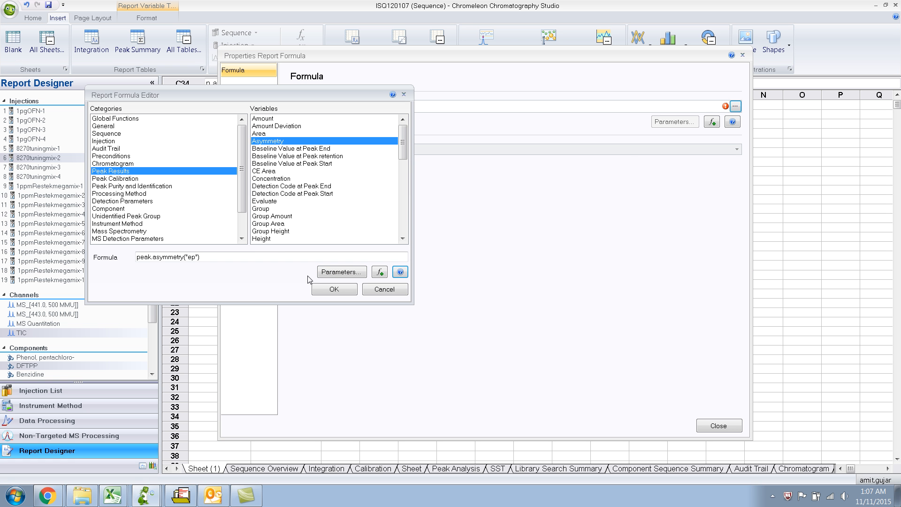
Accept the asymmetry formula for C34 and set its component to Phenol, pentachloro-
click(319, 290)
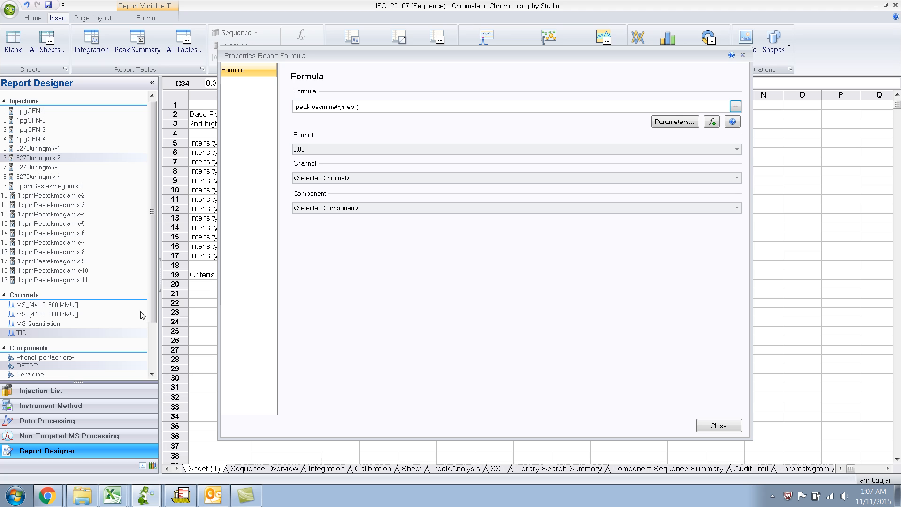
click(737, 211)
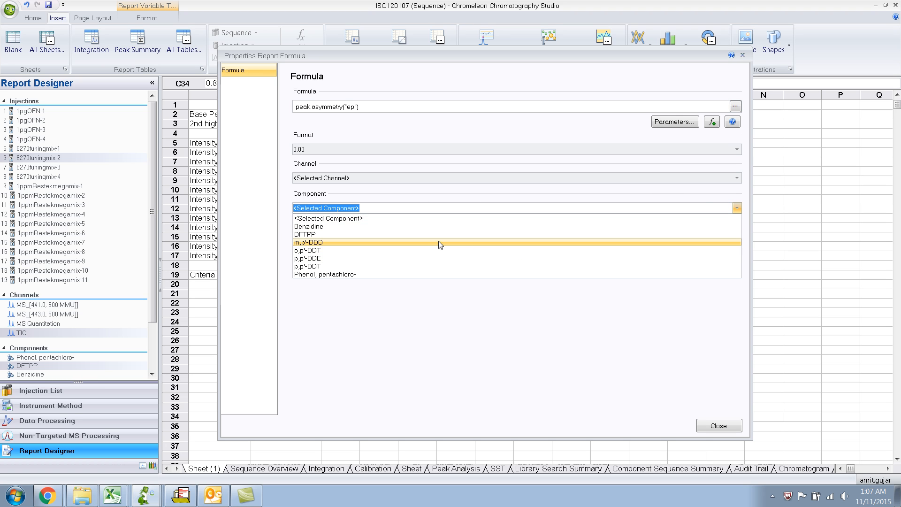
click(411, 233)
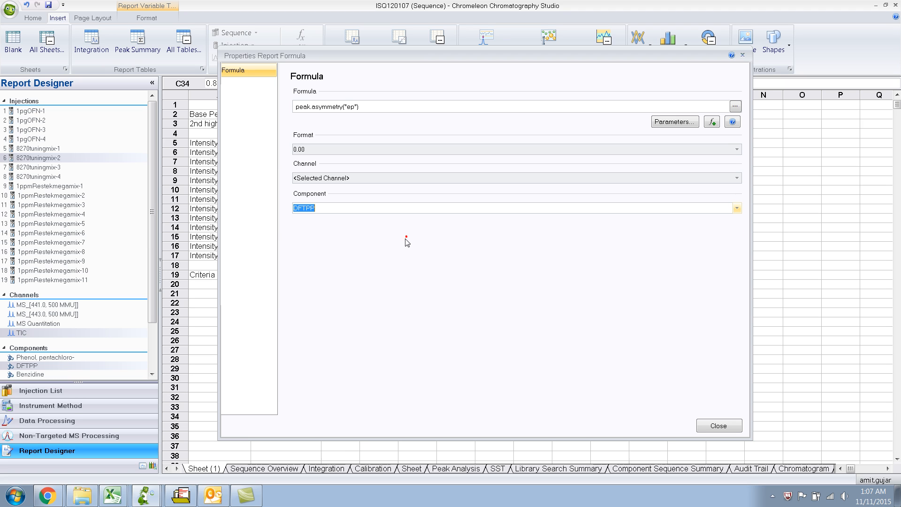
click(737, 208)
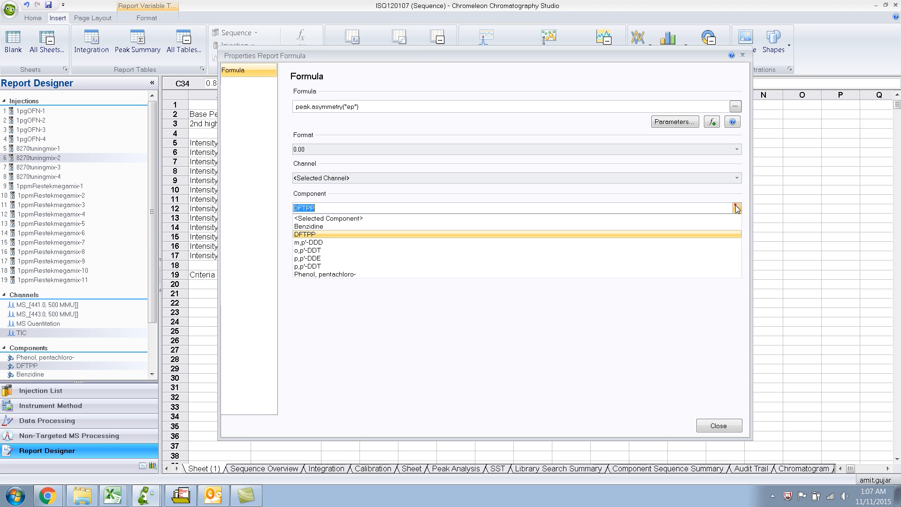
click(358, 274)
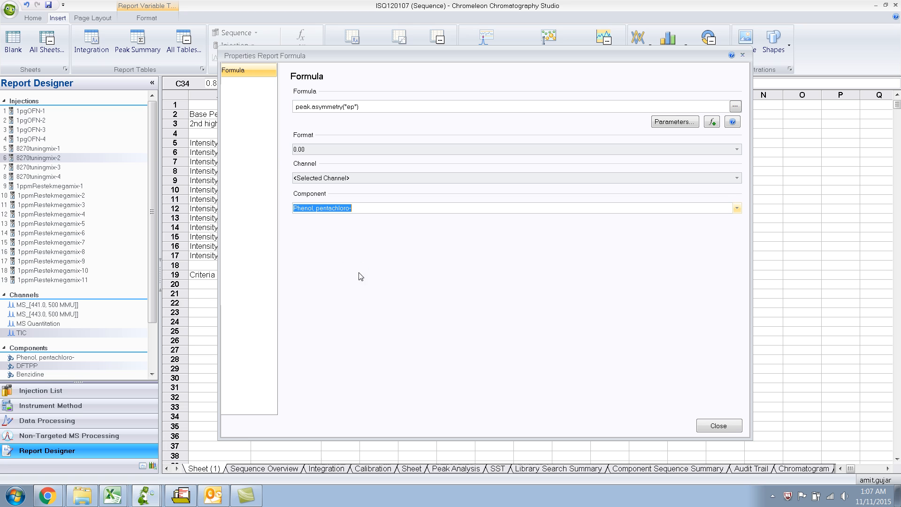
click(729, 429)
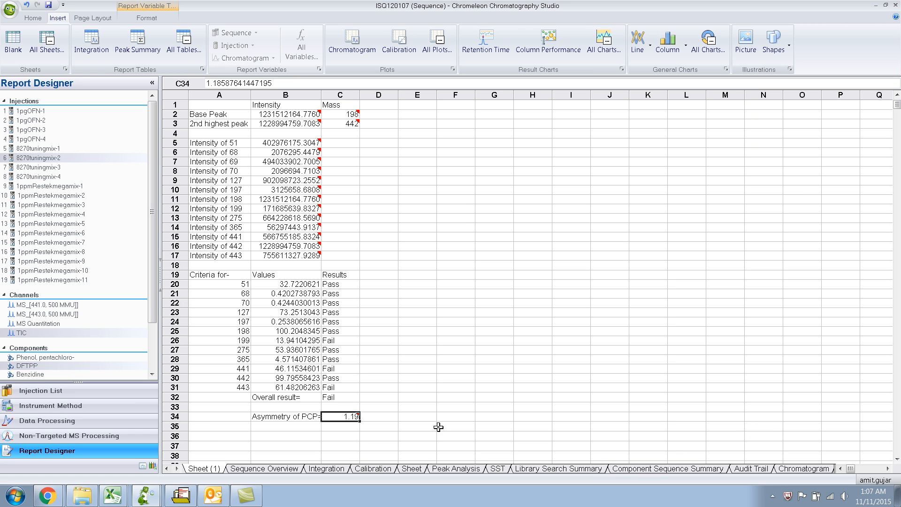
click(352, 426)
click(353, 418)
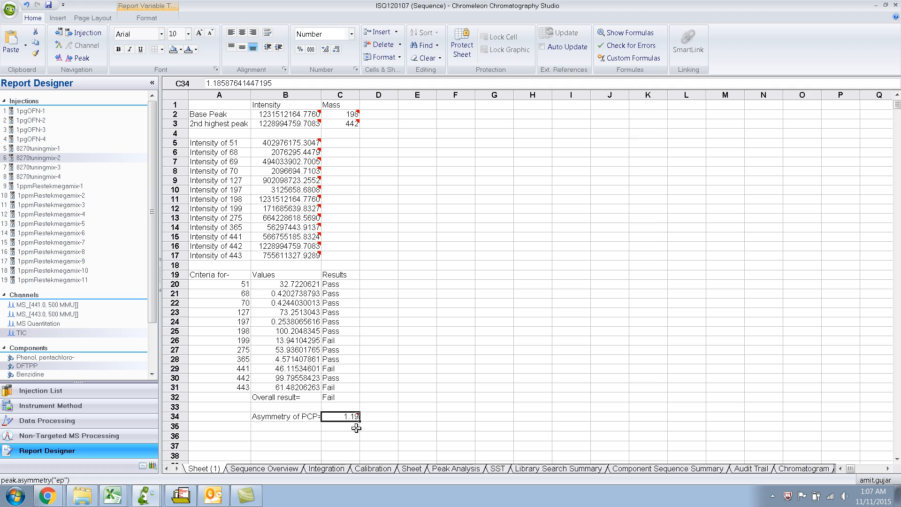
click(357, 427)
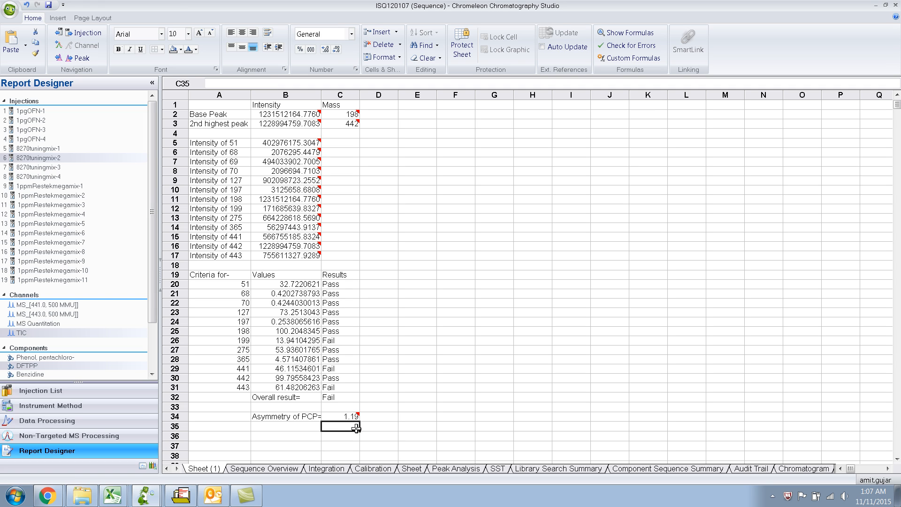